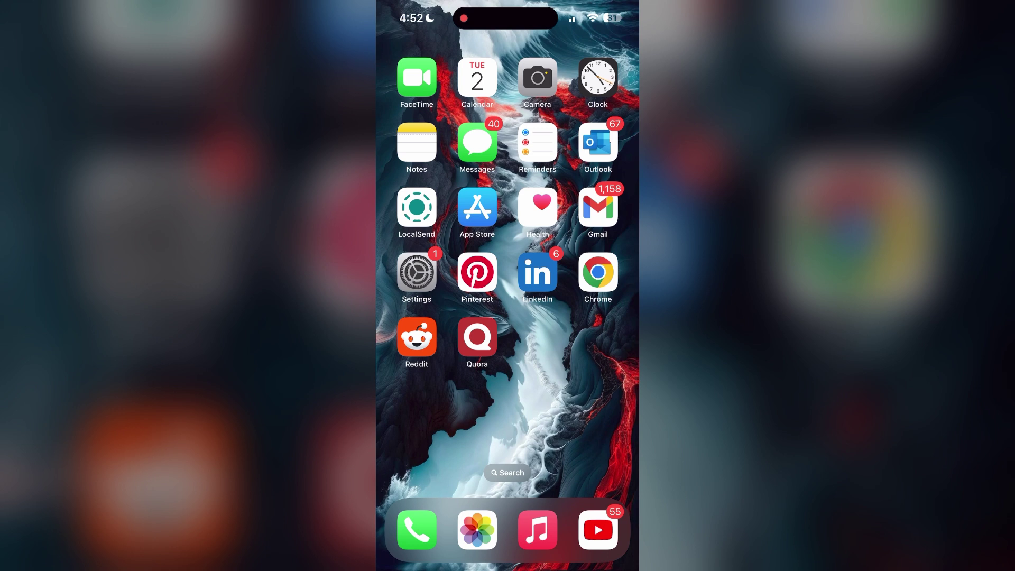
Check network controls in quick settings, then bring up the auth.oculus.com sign-in page in Chrome
drag(603, 4, 603, 317)
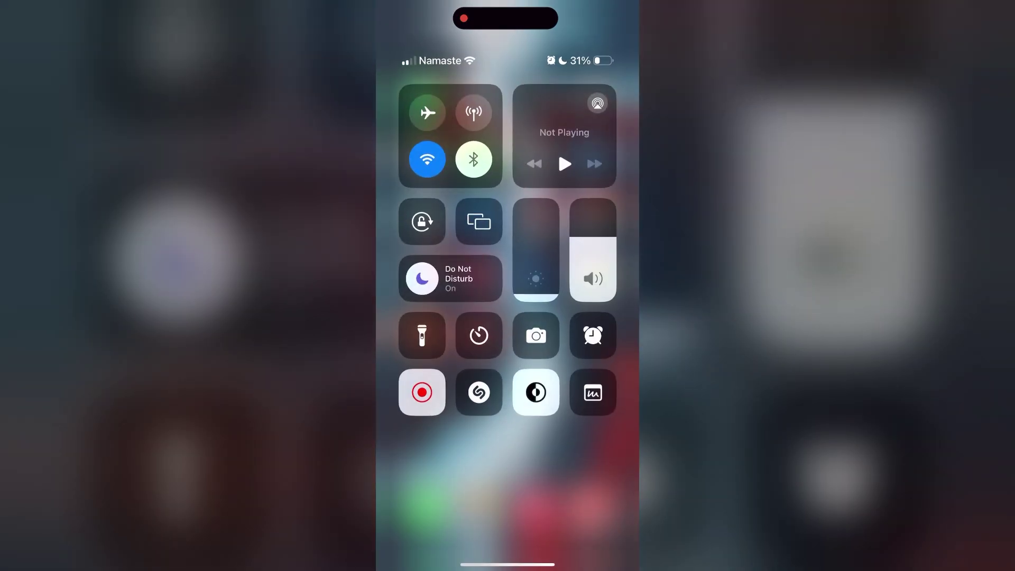
click(450, 141)
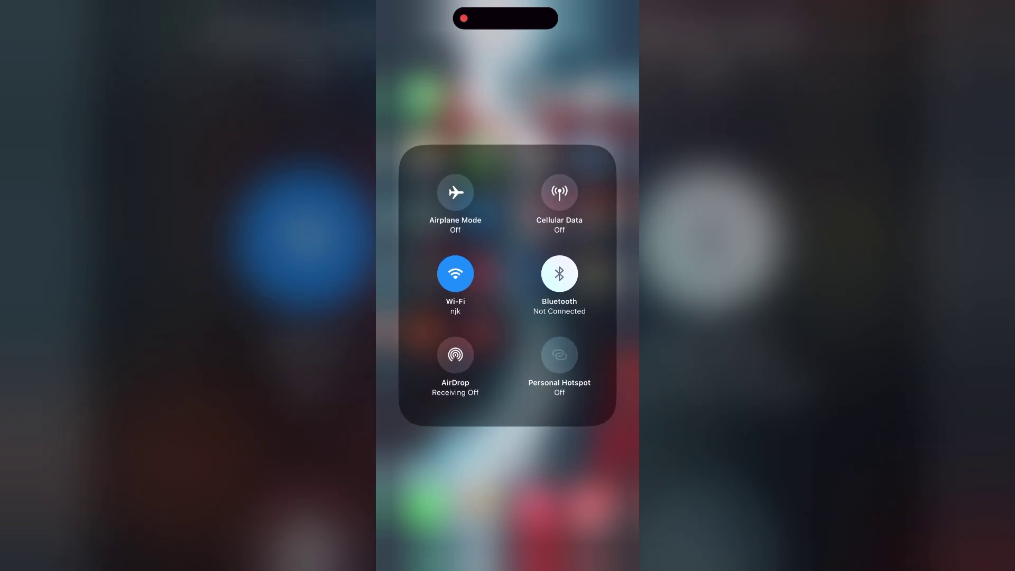
click(508, 492)
drag(508, 555, 508, 238)
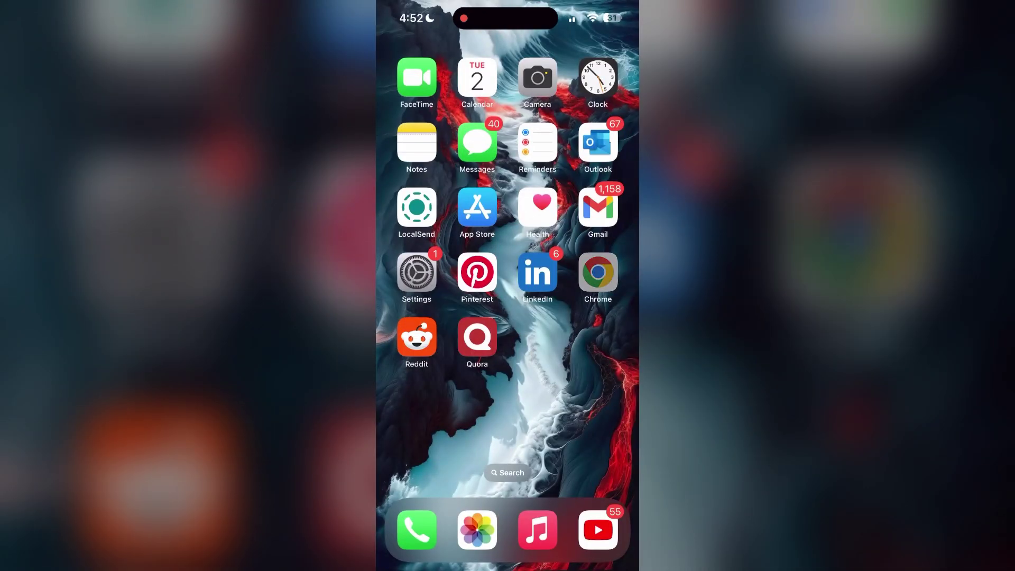
click(598, 273)
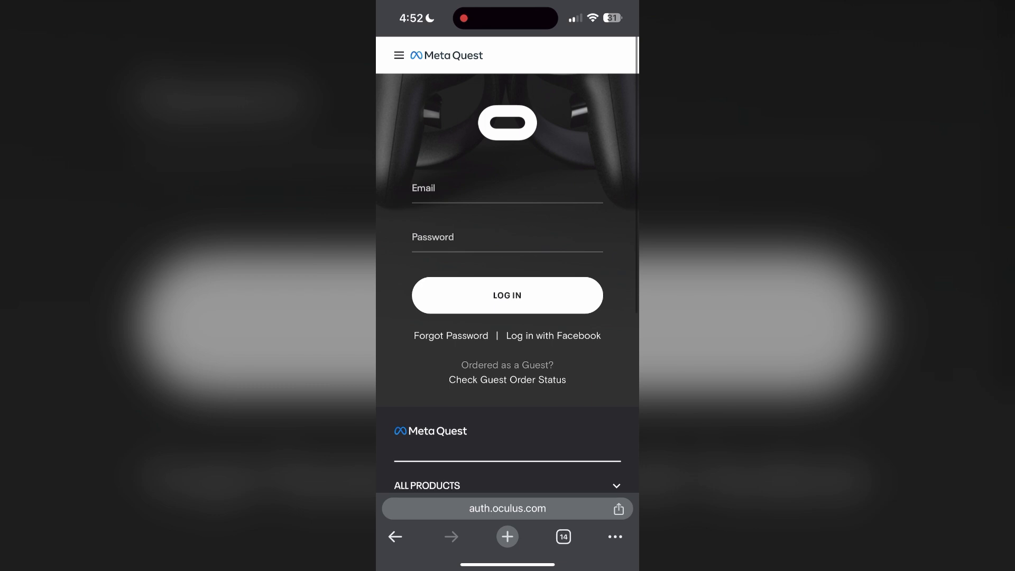
scroll(507, 318, down, 5)
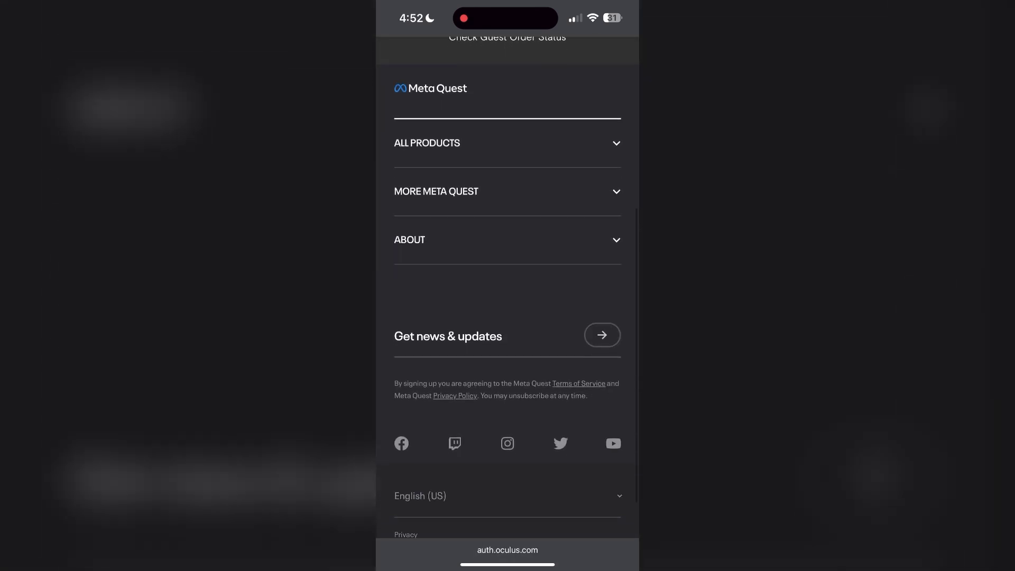
scroll(508, 317, down, 2)
scroll(507, 318, up, 5)
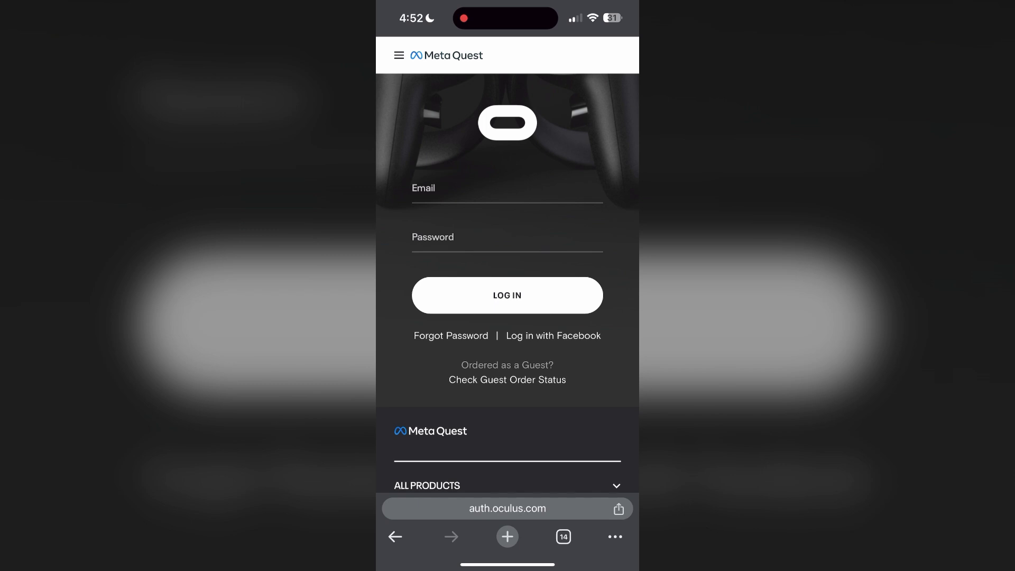
Clear Chrome's history, cookies and cached files with the Time Range set to All Time
click(615, 536)
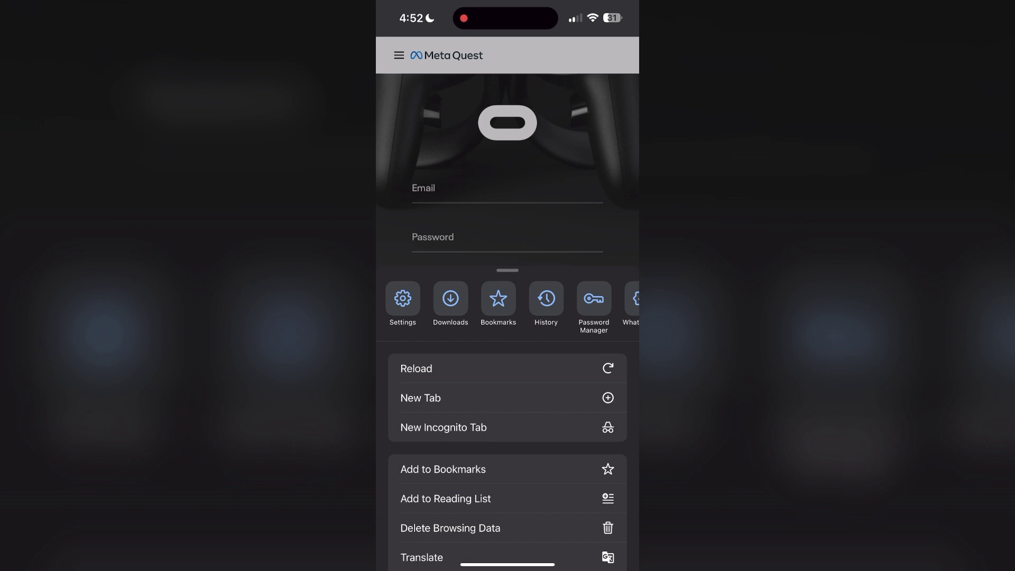
click(546, 301)
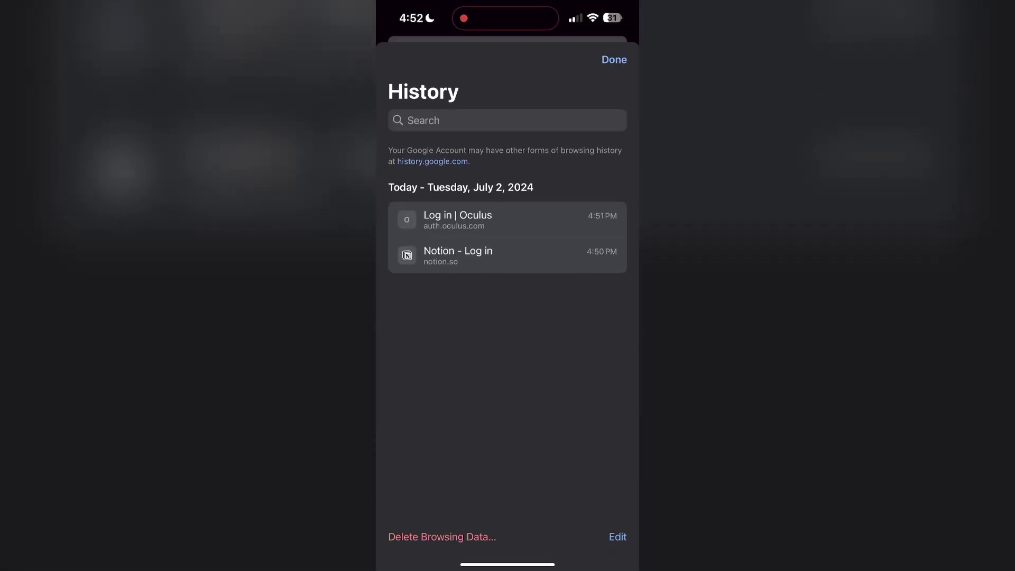
click(442, 537)
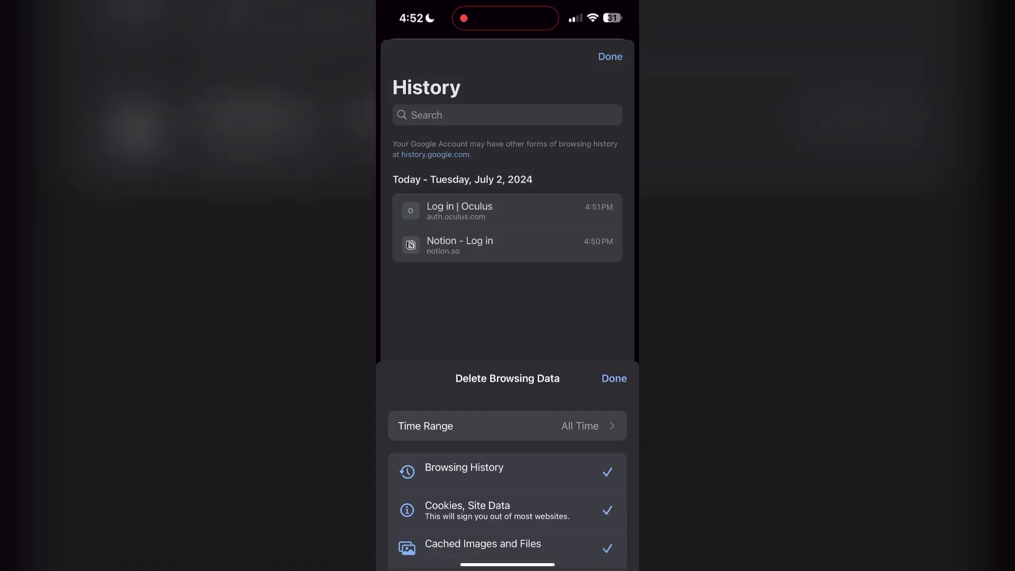
click(428, 106)
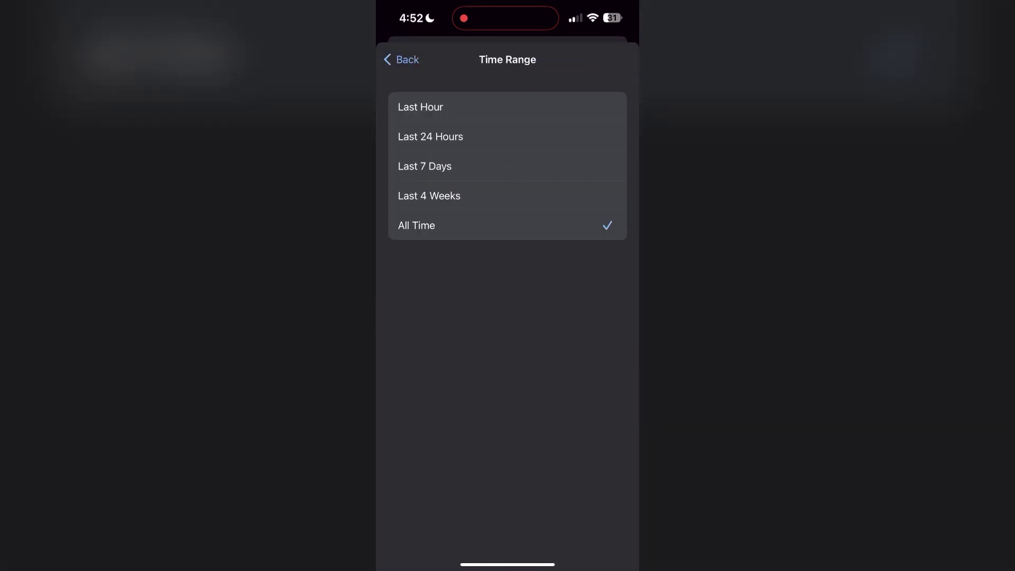
click(401, 59)
click(509, 537)
click(507, 490)
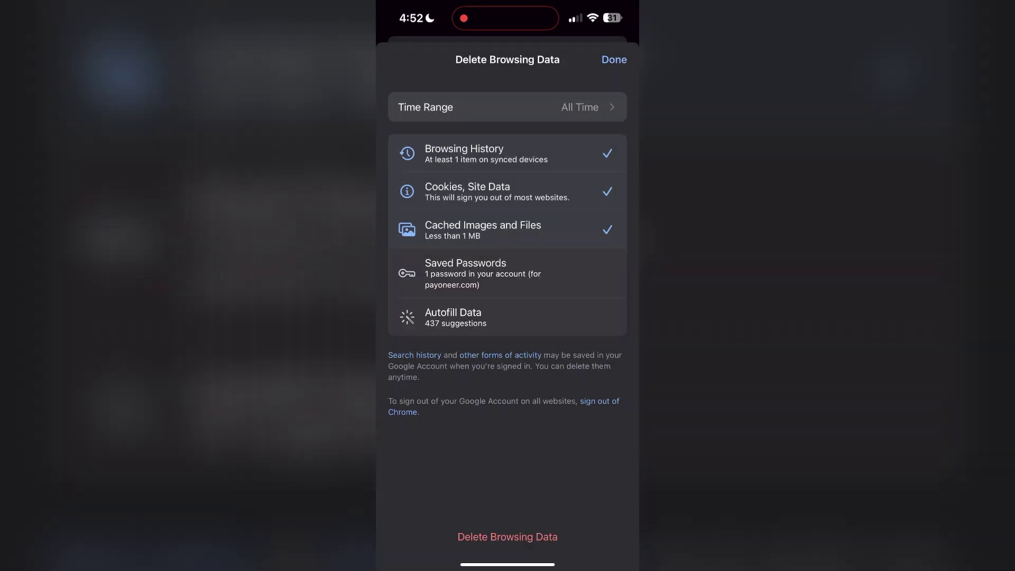
click(614, 59)
click(611, 63)
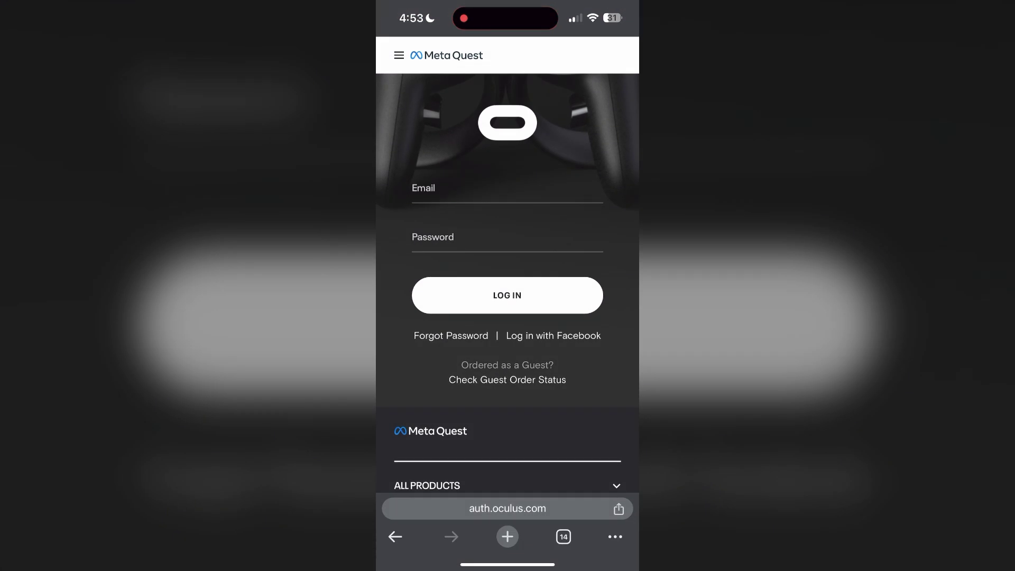
Confirm Google Chrome's App Store listing shows it installed with no update pending
drag(508, 565, 508, 357)
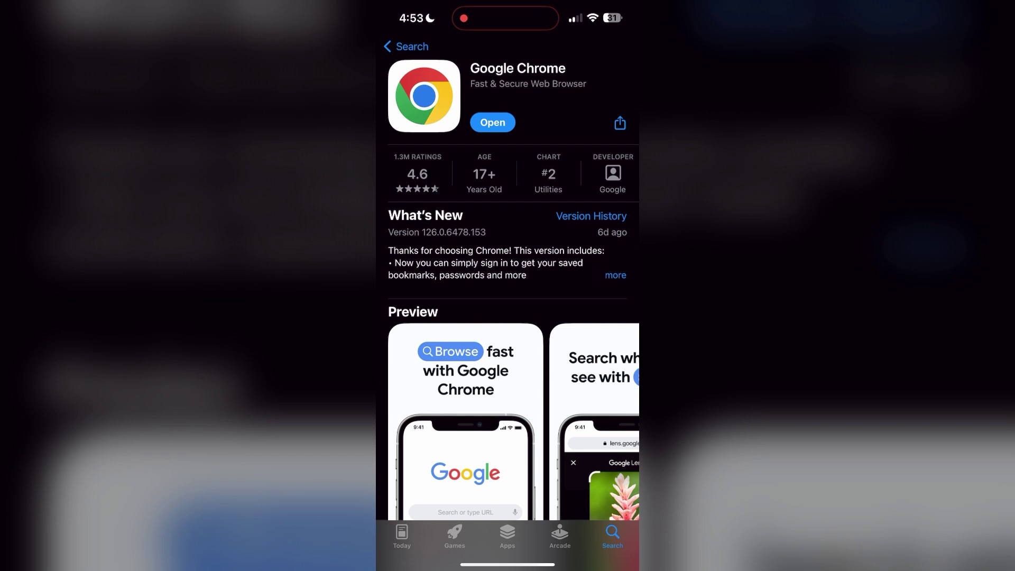
drag(508, 565, 507, 318)
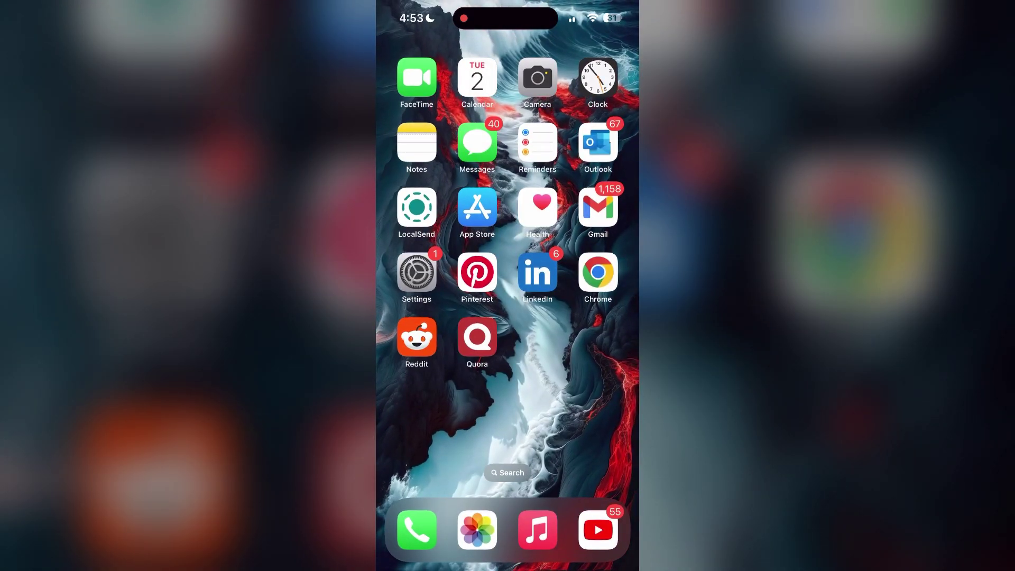
Go back from the home screen to Chrome's auth.oculus.com sign-in page, fields still empty
click(598, 272)
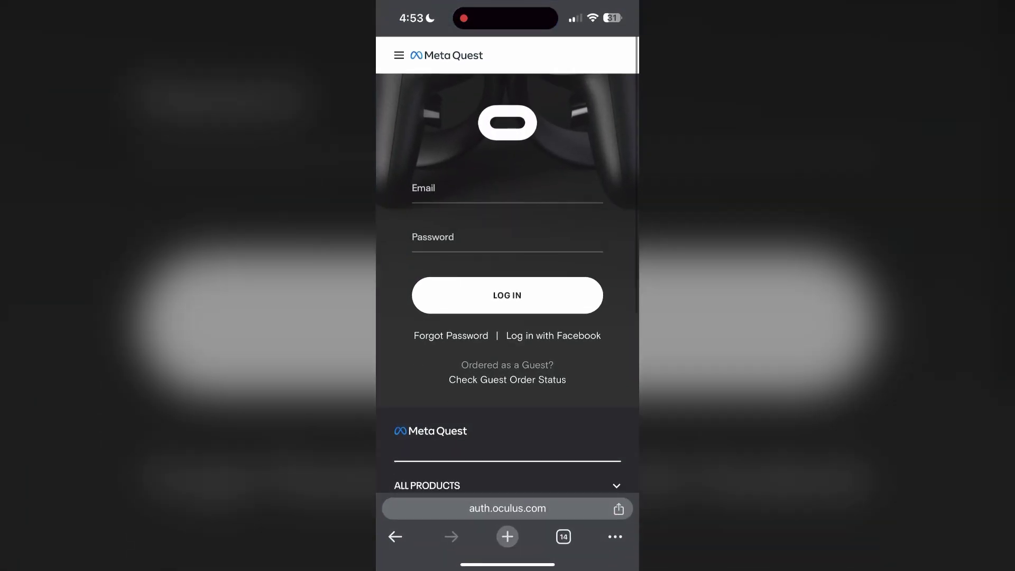